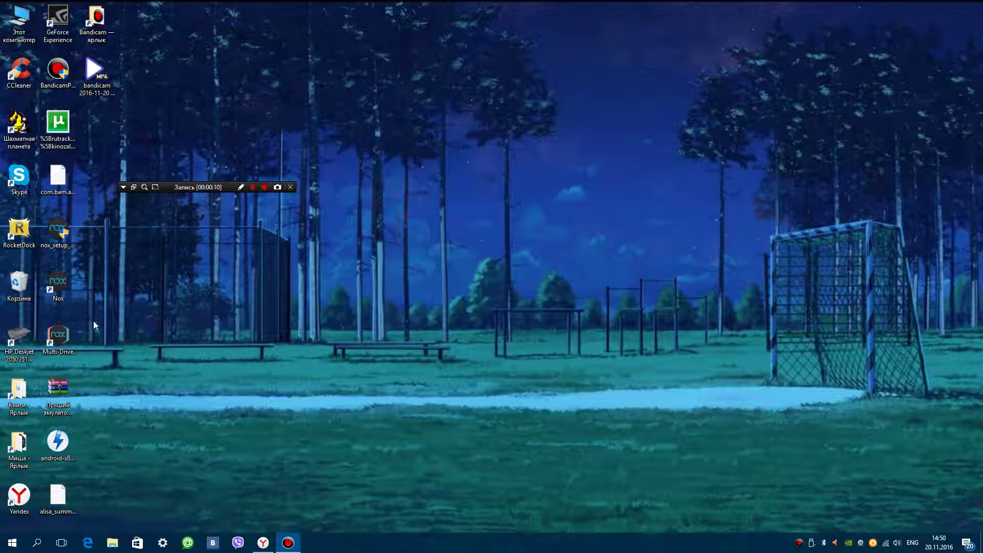
Hide the screen recorder's frame on the desktop.
{"action": "left_click", "coordinate": [123, 187]}
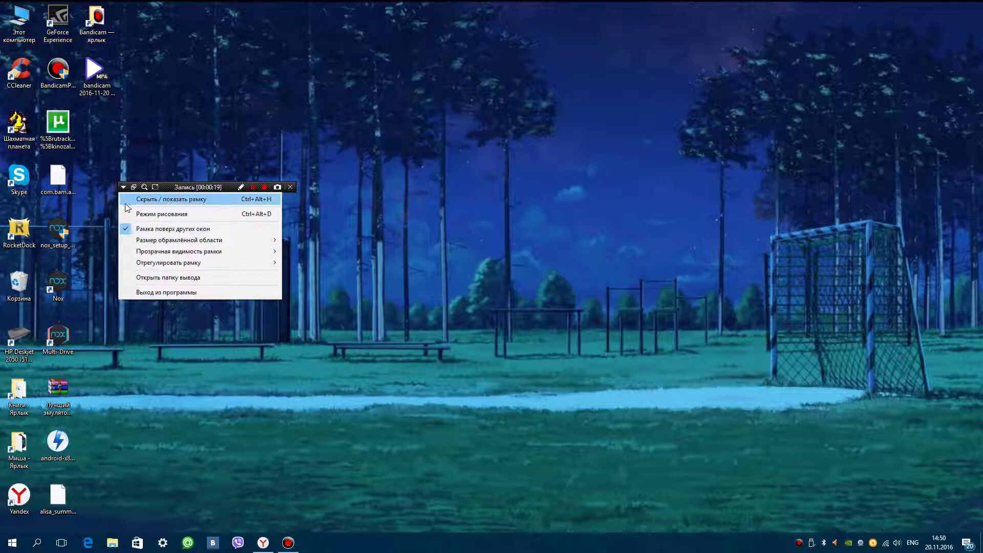
{"action": "left_click", "coordinate": [126, 204]}
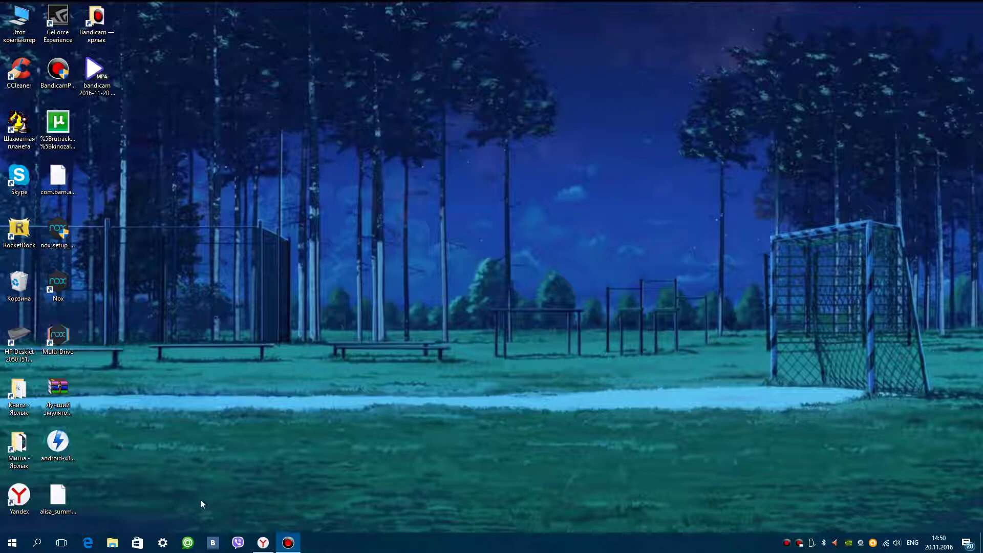
Switch to Yandex Browser and show the Yandex home page without the downloads overlay.
{"action": "left_click", "coordinate": [264, 543]}
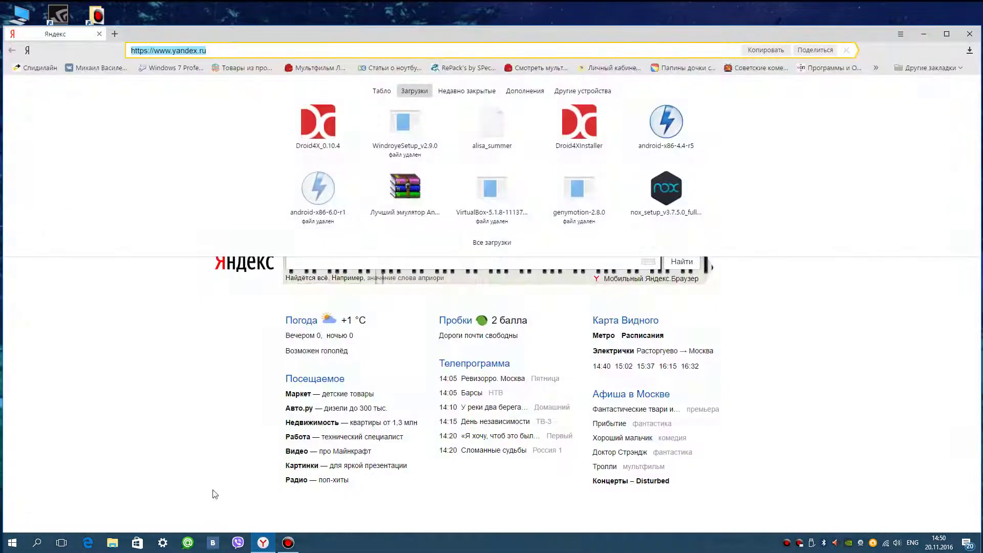
{"action": "left_click", "coordinate": [260, 296]}
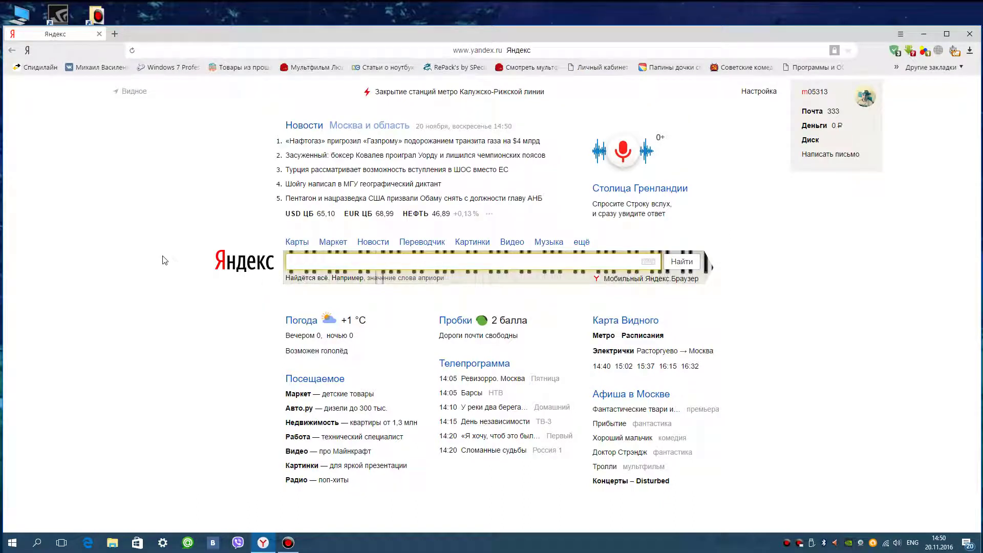
{"action": "type", "text": "fy"}
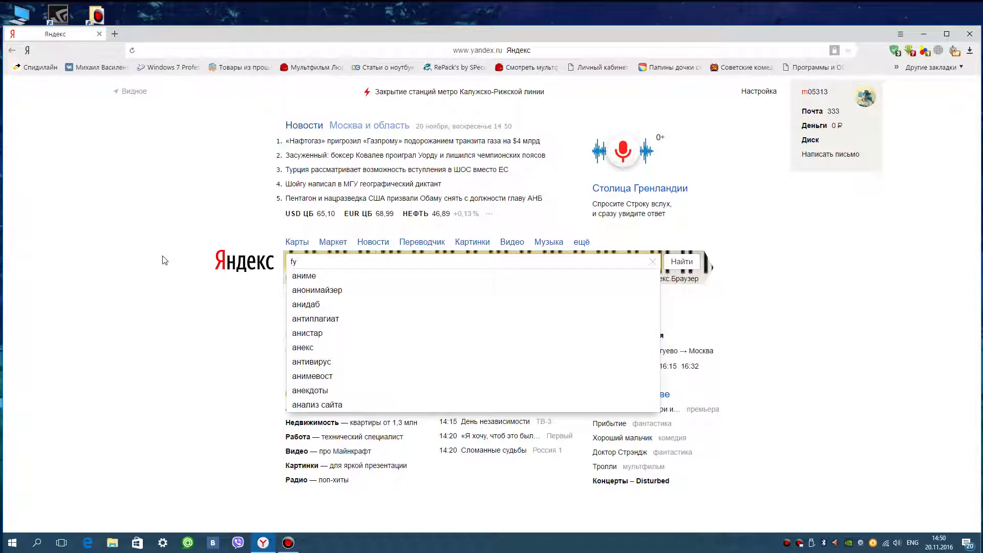
{"action": "type", "text": "lh"}
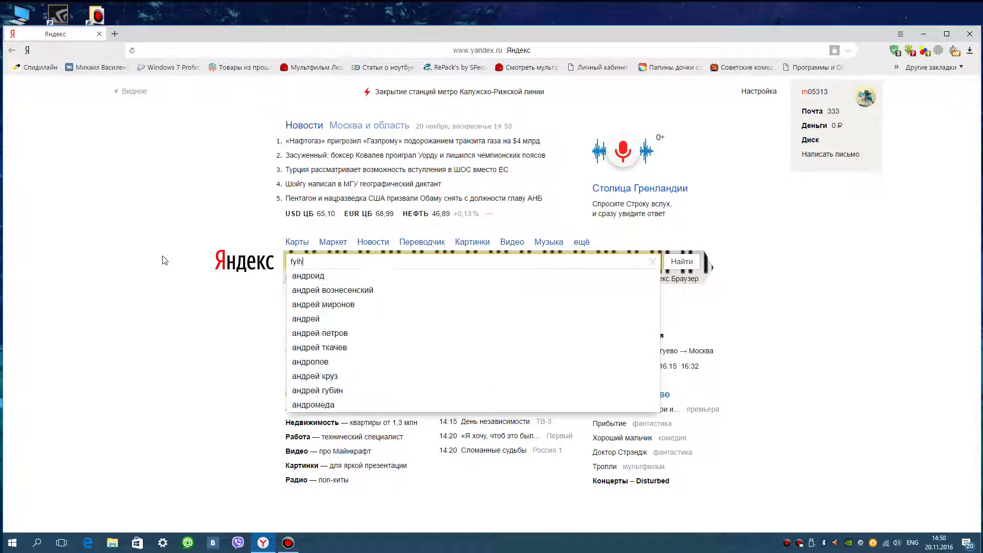
{"action": "type", "text": "jq"}
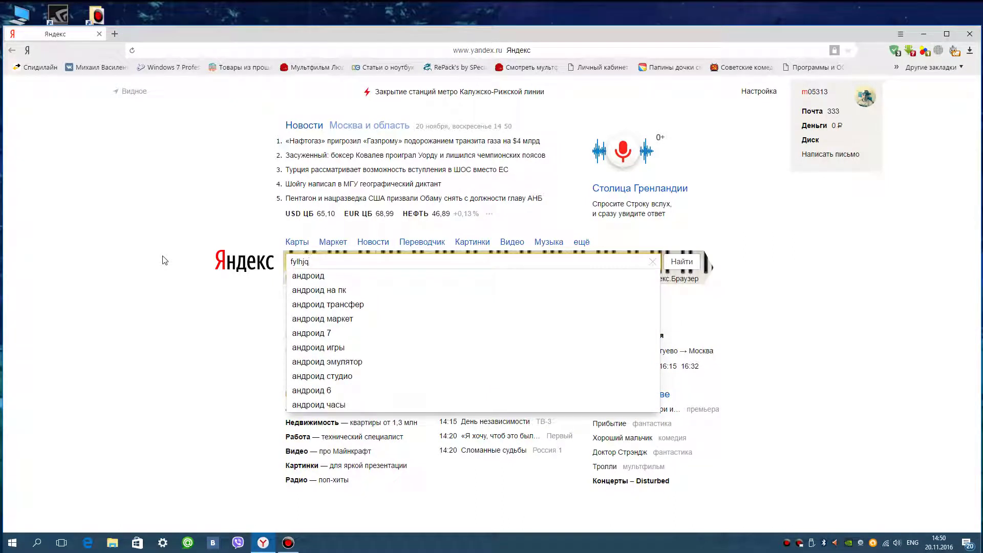
{"action": "type", "text": "l"}
{"action": "key", "text": "BackSpace"}
{"action": "key", "text": "BackSpace"}
{"action": "key", "text": "BackSpace"}
{"action": "key", "text": "BackSpace"}
{"action": "key", "text": "BackSpace"}
{"action": "key", "text": "BackSpace"}
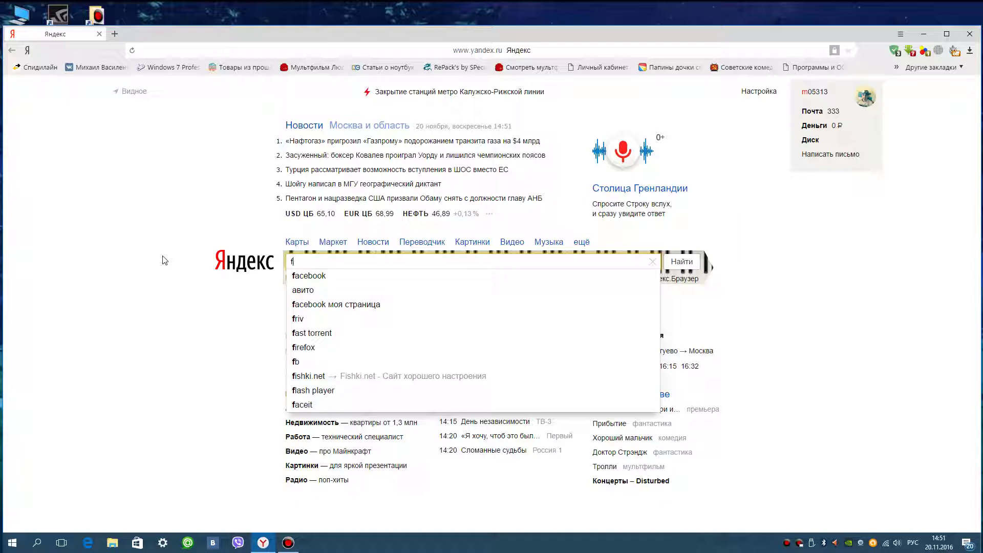
Search Yandex for "андроид рф".
{"action": "type", "text": "ан"}
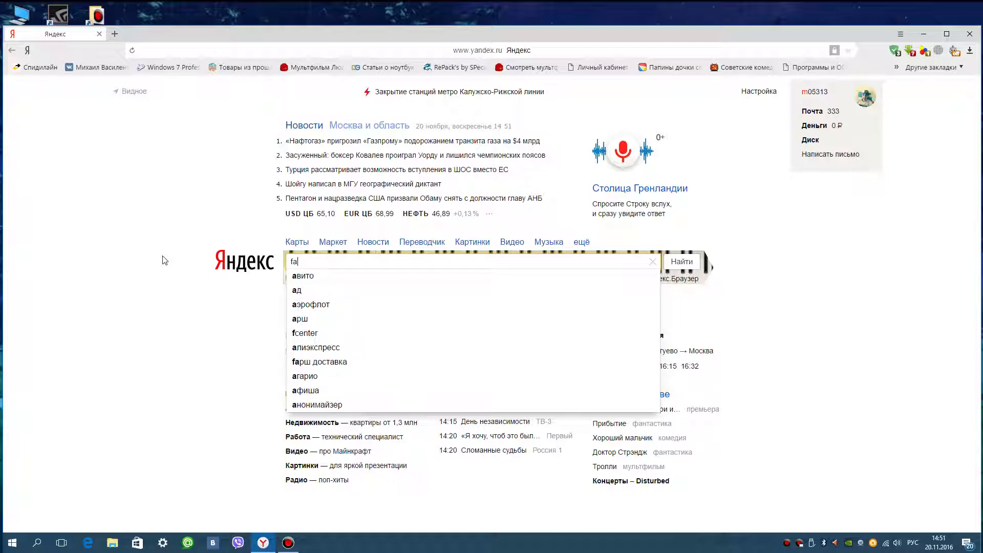
{"action": "type", "text": "д"}
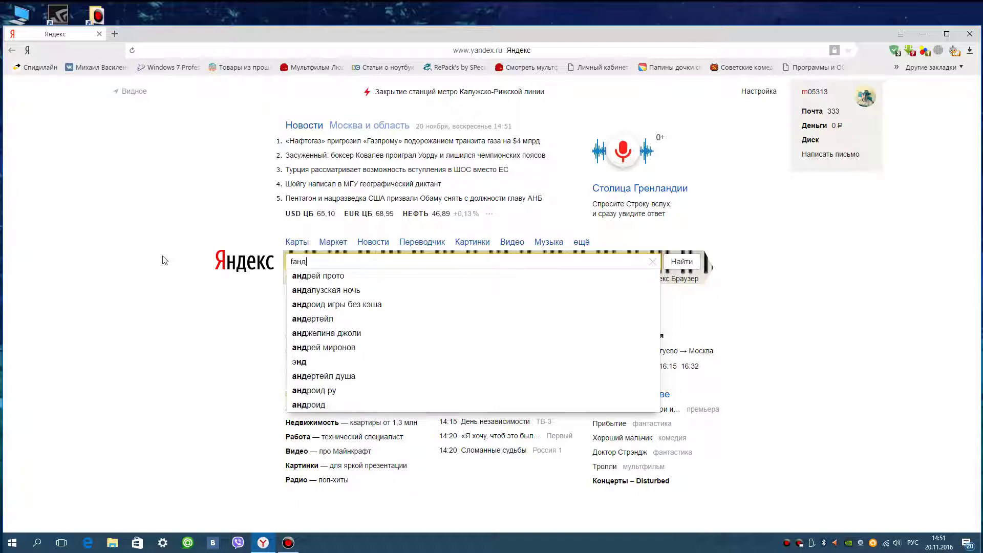
{"action": "type", "text": "рой"}
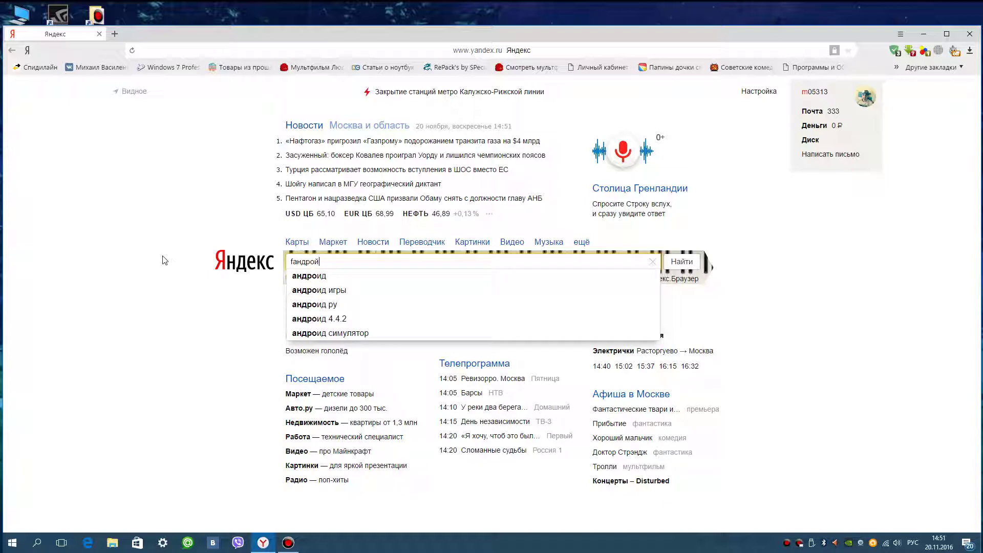
{"action": "type", "text": "д р"}
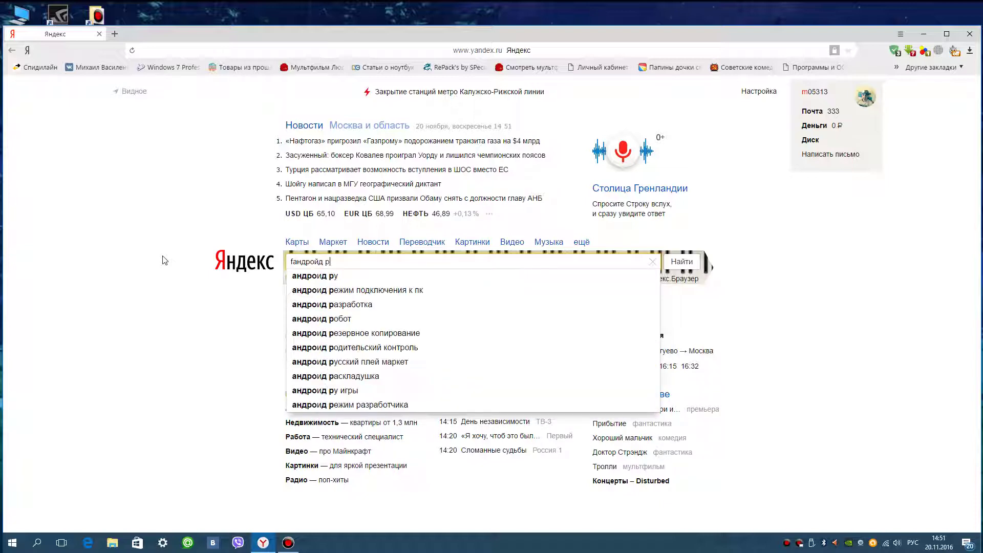
{"action": "type", "text": "ф"}
{"action": "key", "text": "Return"}
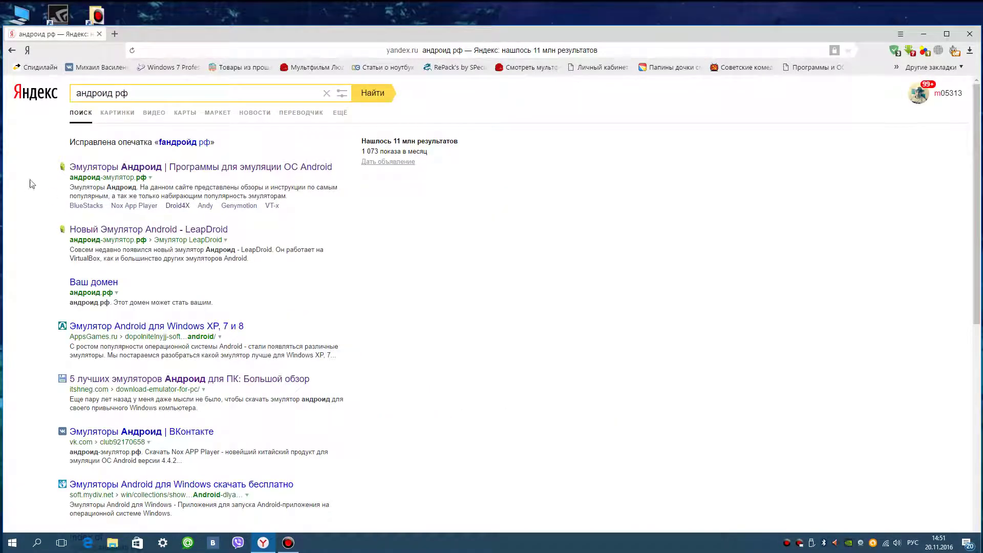
Open the андроид-эмулятор.рф site from the search results and go to its page about the MEmu App Player.
{"action": "left_click", "coordinate": [89, 165]}
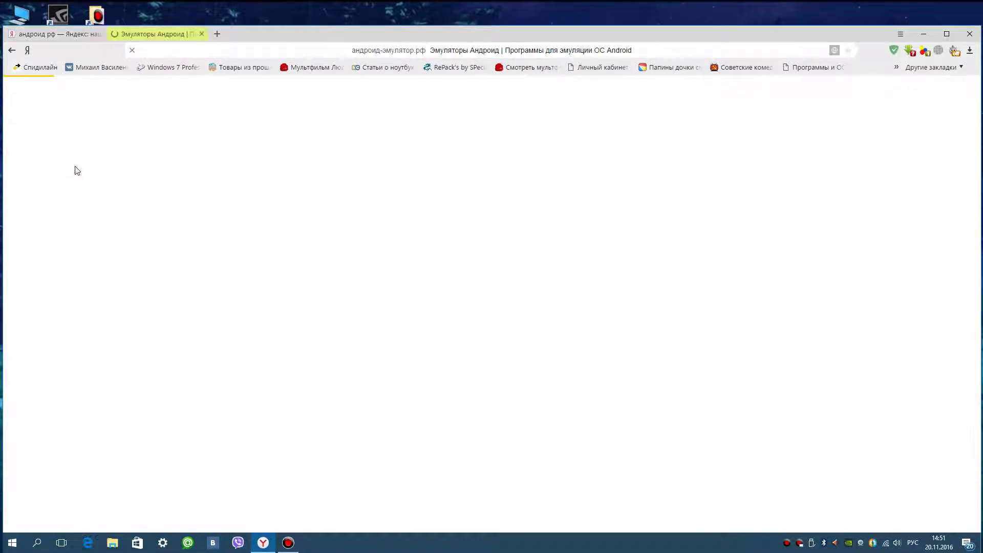
{"action": "scroll", "coordinate": [62, 195], "scroll_direction": "down", "scroll_amount": 3}
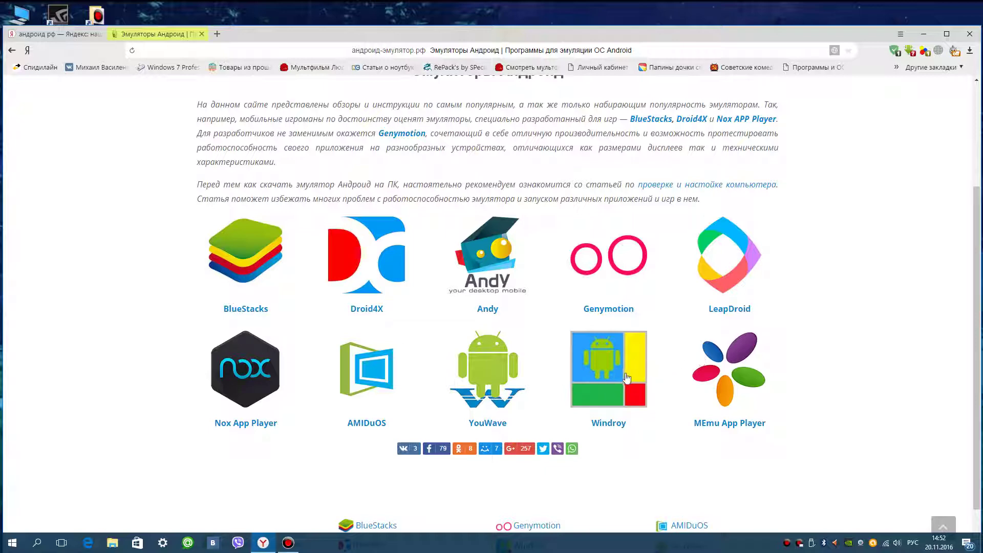
{"action": "left_click", "coordinate": [713, 379]}
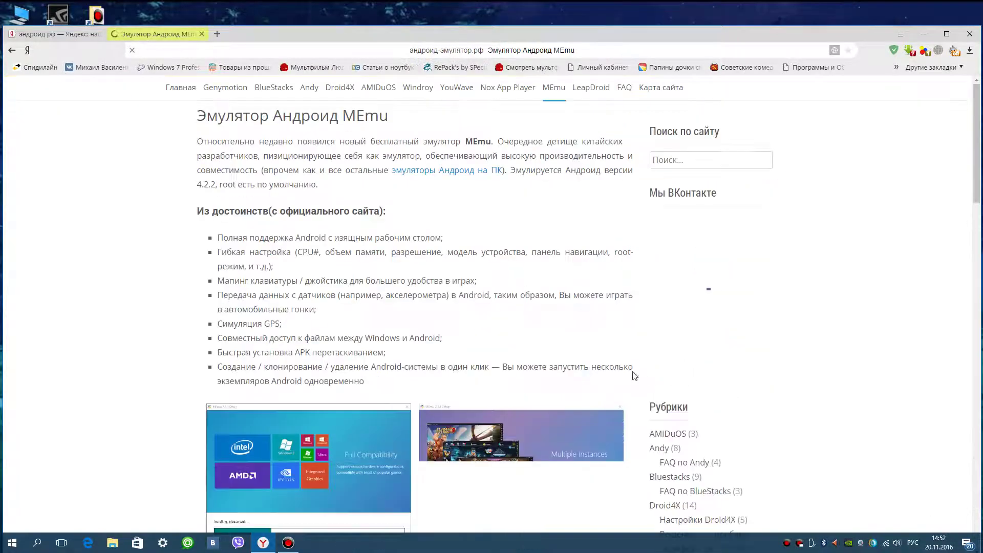
Review the MEmu page's list of advantages, system requirements, emulator screenshots and download links.
{"action": "scroll", "coordinate": [590, 378], "scroll_direction": "down", "scroll_amount": 3}
{"action": "scroll", "coordinate": [590, 378], "scroll_direction": "down", "scroll_amount": 5}
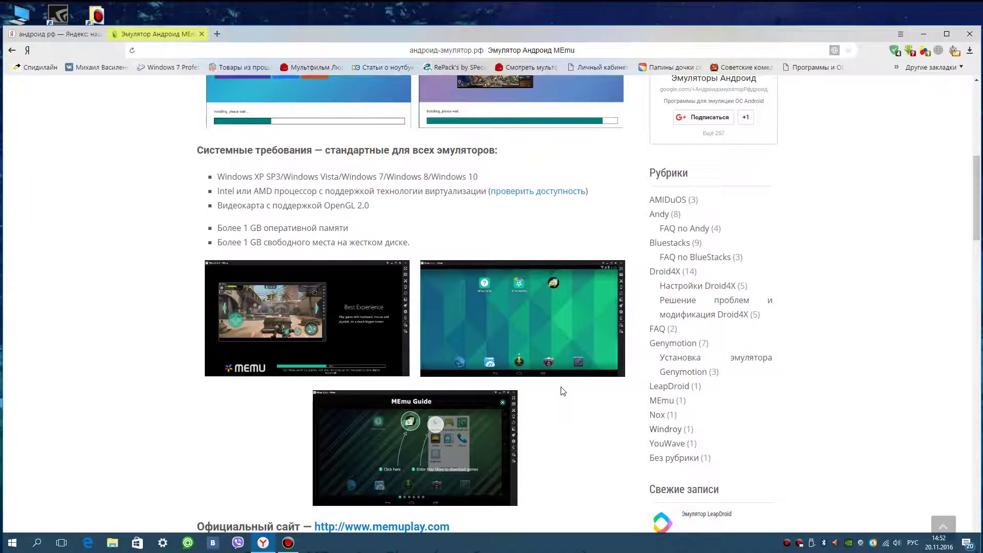
{"action": "scroll", "coordinate": [563, 392], "scroll_direction": "up", "scroll_amount": 8}
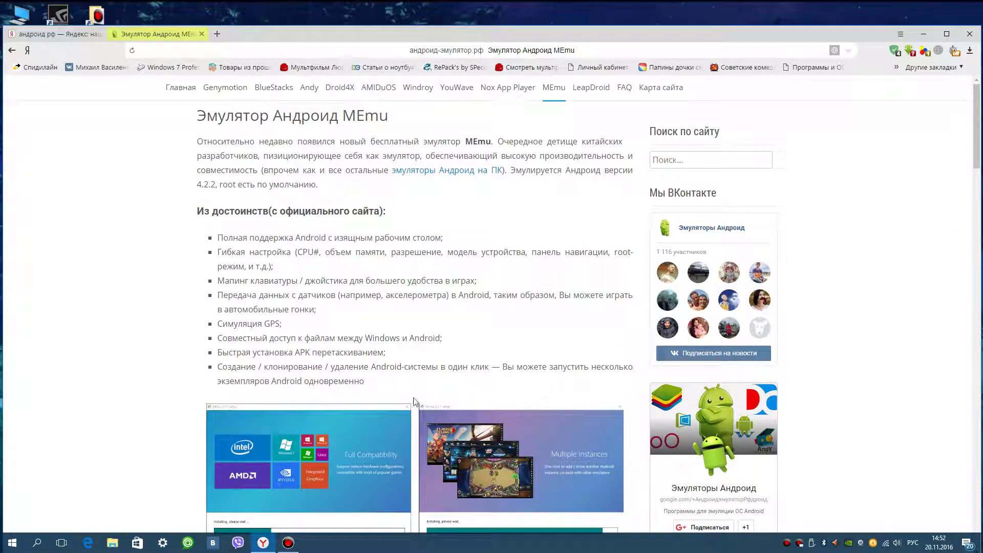
{"action": "scroll", "coordinate": [313, 427], "scroll_direction": "down", "scroll_amount": 3}
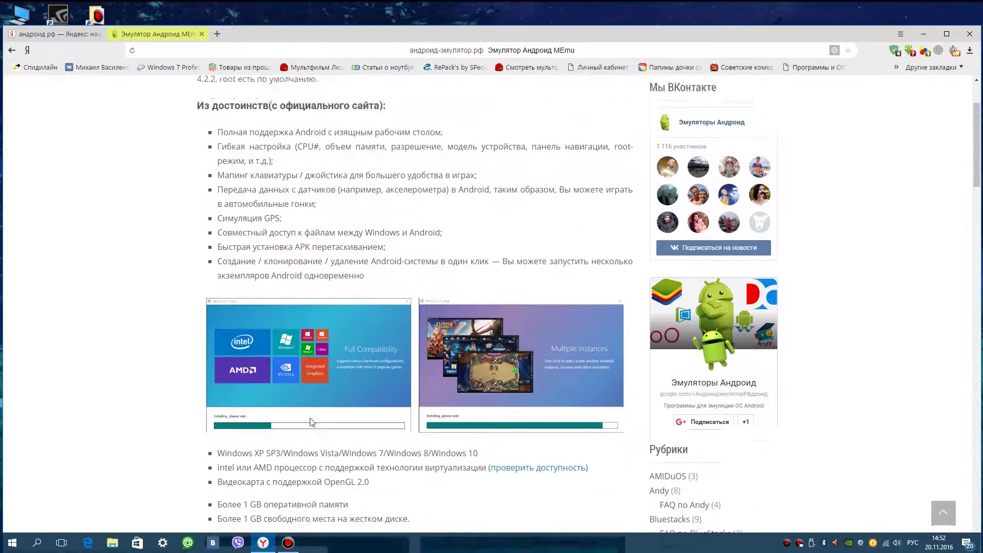
{"action": "scroll", "coordinate": [312, 423], "scroll_direction": "up", "scroll_amount": 3}
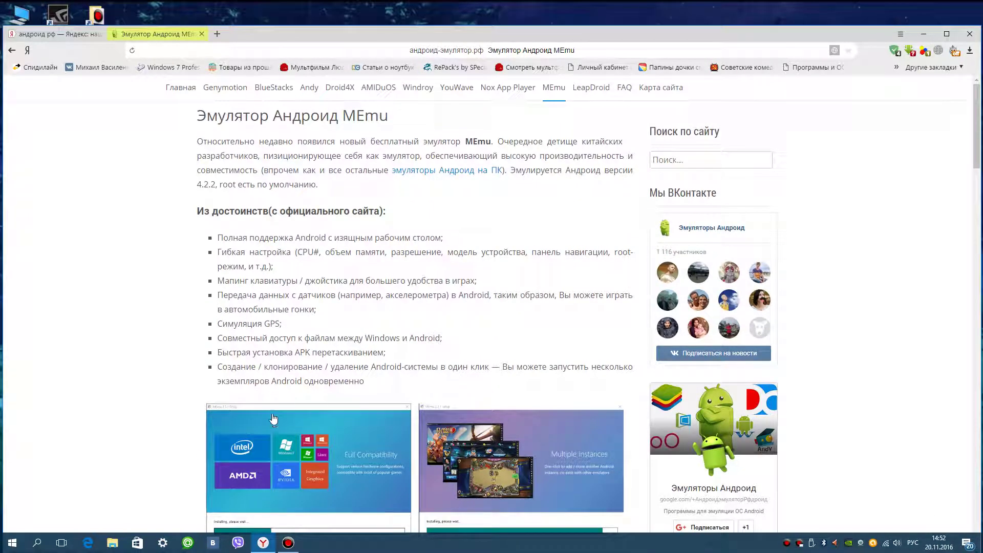
{"action": "scroll", "coordinate": [274, 420], "scroll_direction": "down", "scroll_amount": 3}
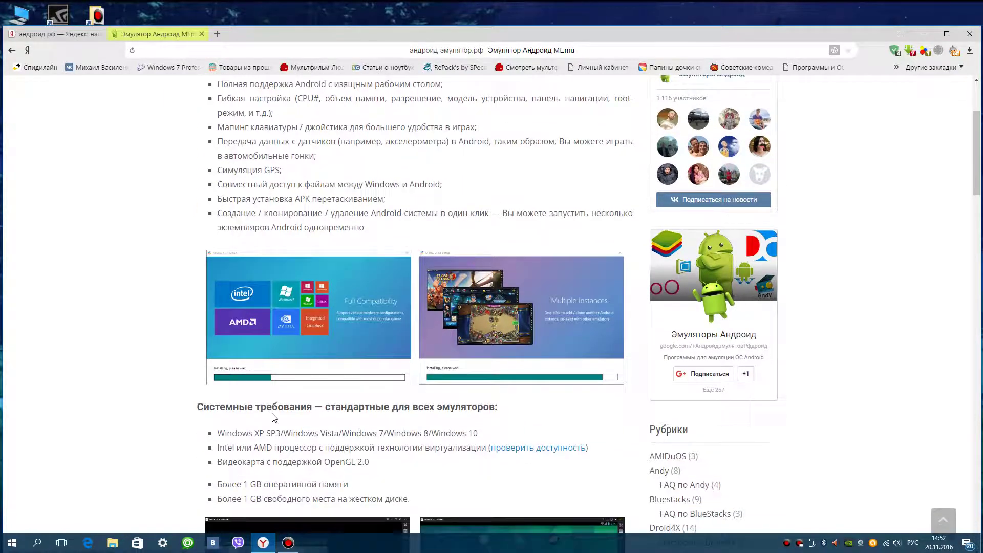
{"action": "scroll", "coordinate": [274, 417], "scroll_direction": "down", "scroll_amount": 1}
{"action": "scroll", "coordinate": [274, 417], "scroll_direction": "down", "scroll_amount": 10}
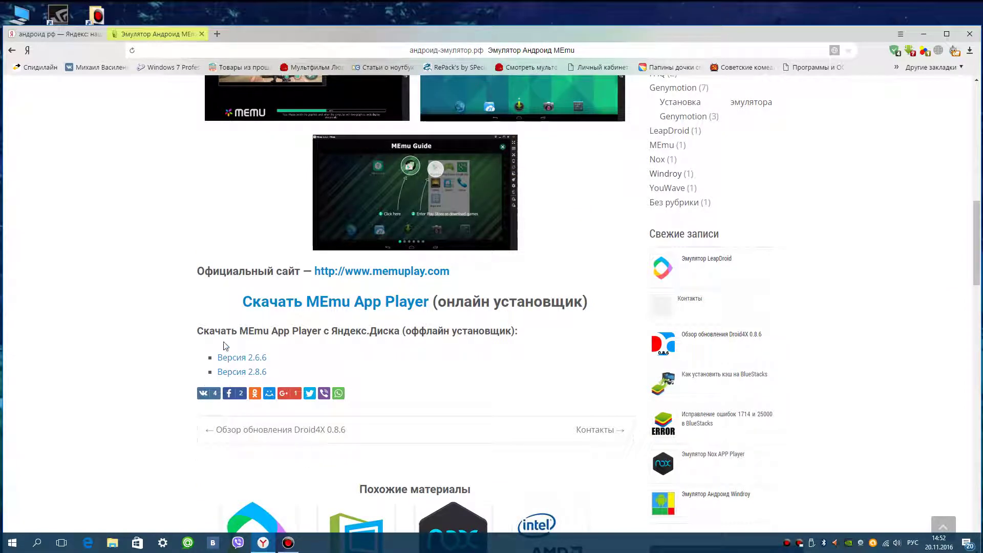
{"action": "left_click", "coordinate": [381, 272]}
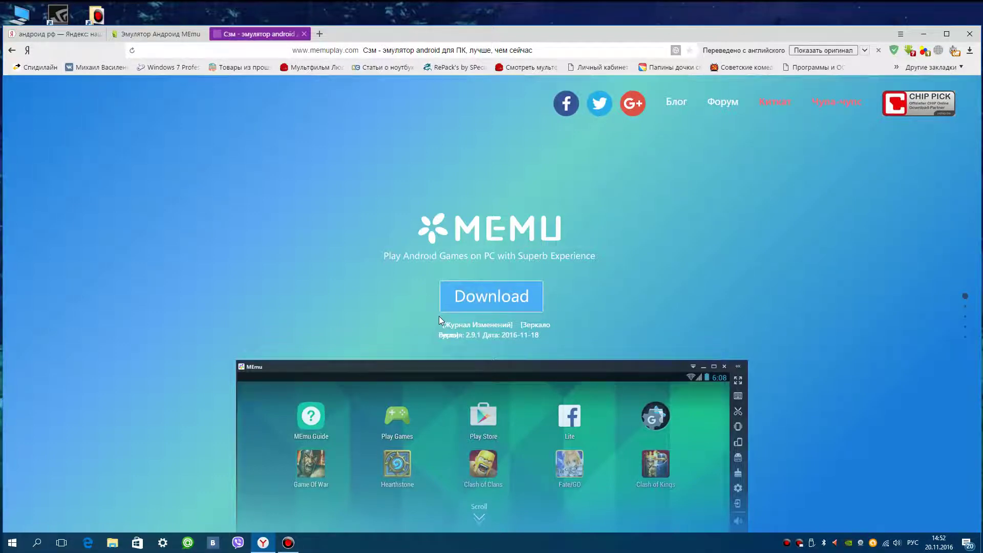
{"action": "left_click", "coordinate": [457, 296]}
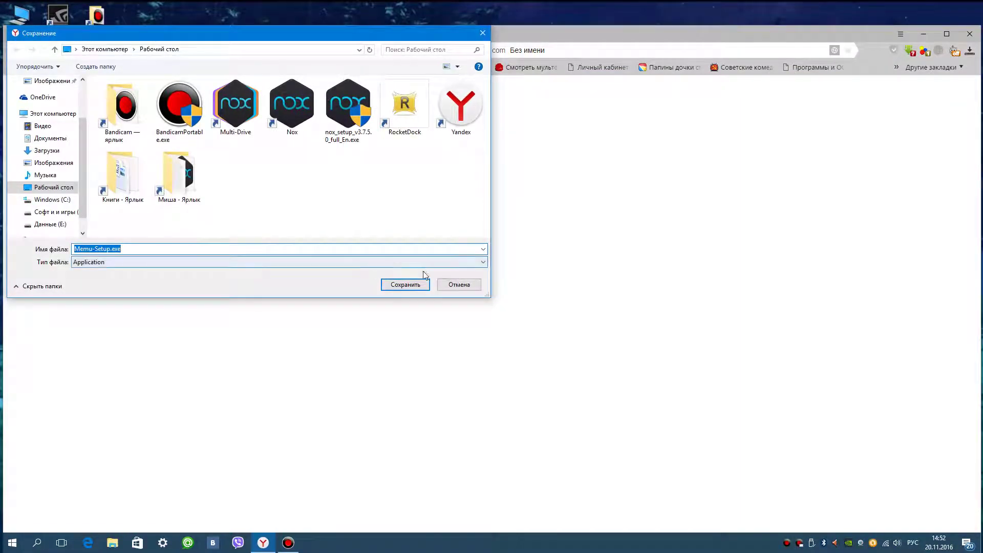
{"action": "left_click", "coordinate": [406, 285]}
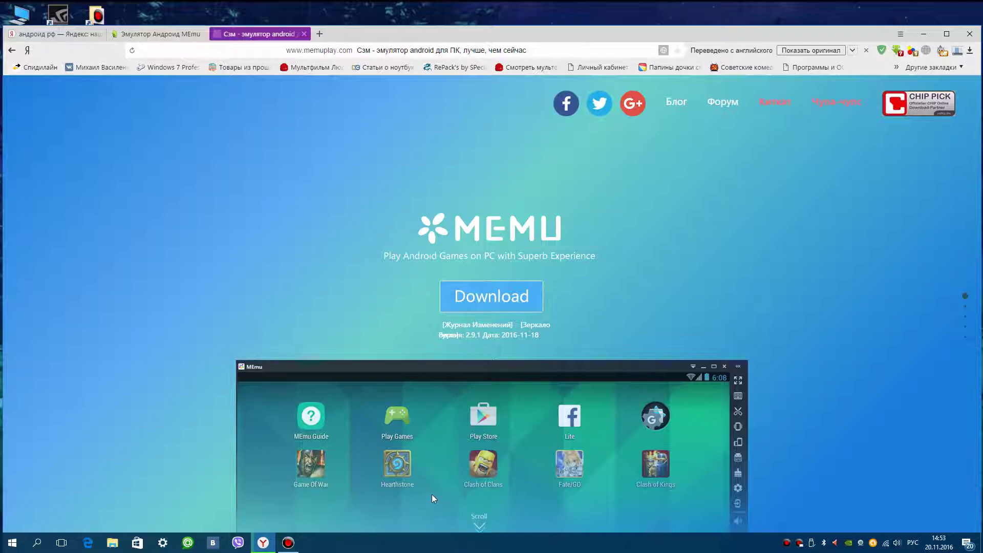
Run the downloaded Memu-Setup installer from the browser's downloads and close the browser.
{"action": "left_click", "coordinate": [965, 308]}
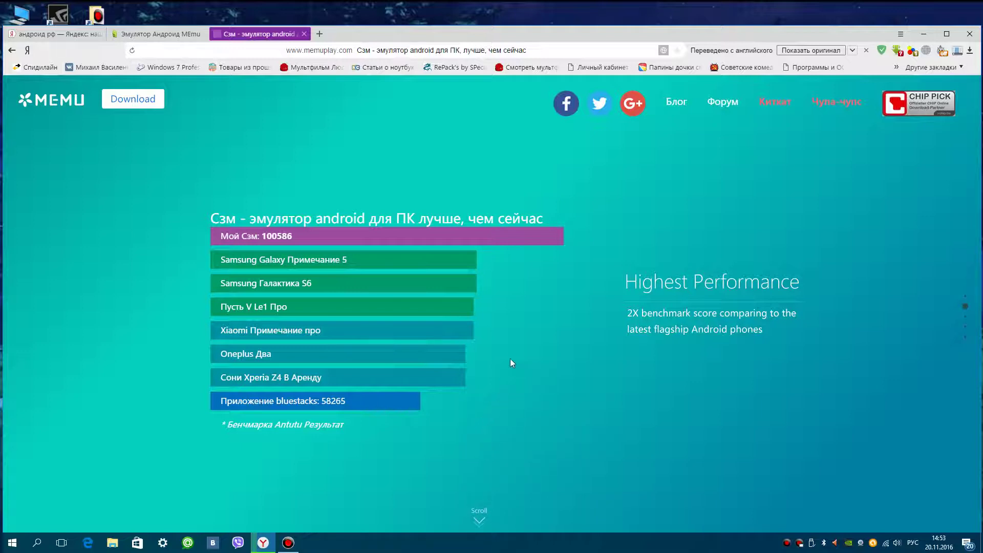
{"action": "left_click", "coordinate": [969, 50]}
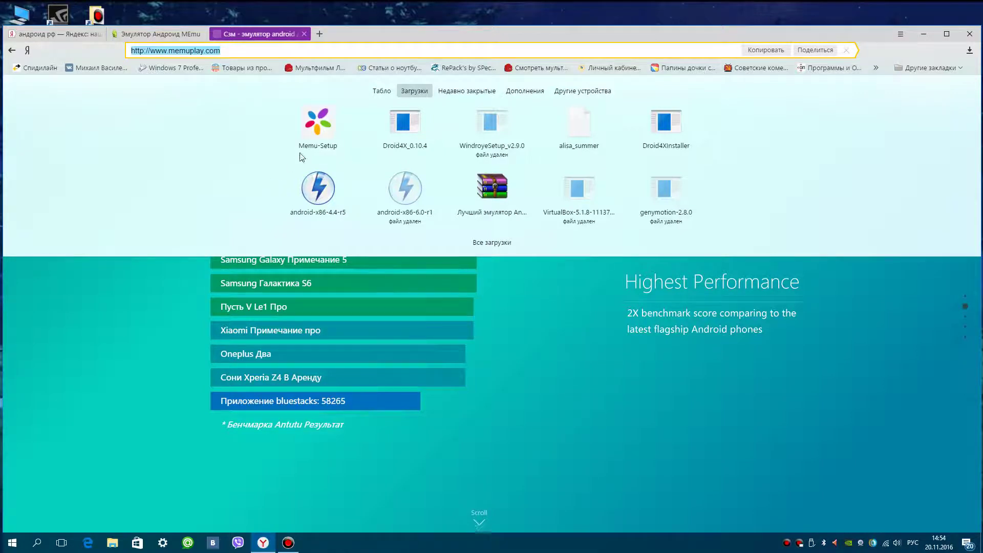
{"action": "left_click", "coordinate": [314, 127]}
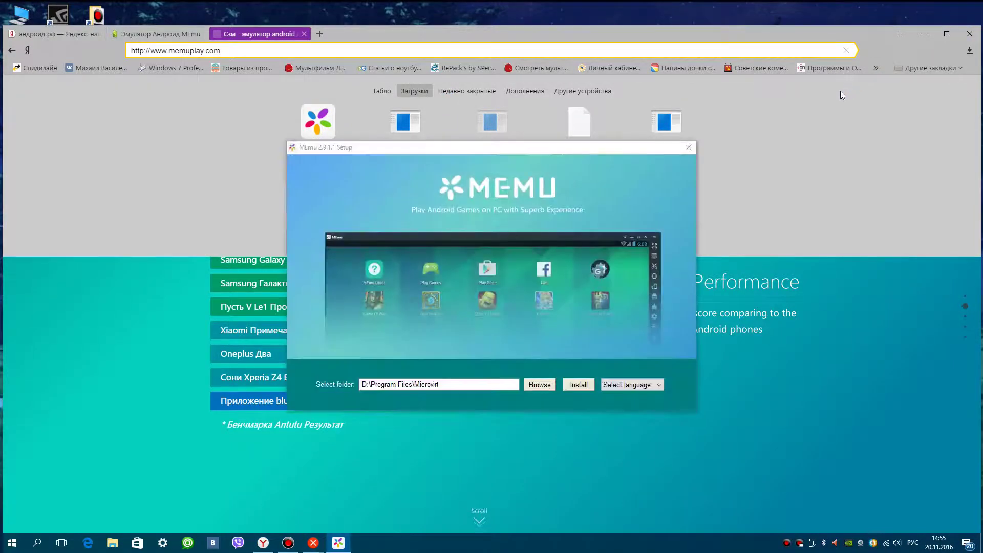
{"action": "left_click", "coordinate": [970, 34]}
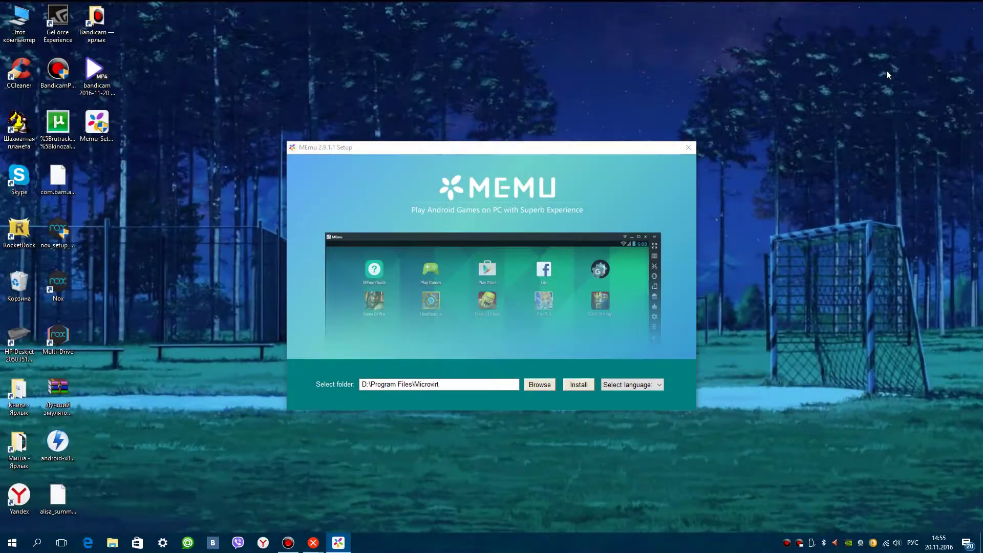
Move the MEmu setup window out of the way and dismiss the two error messages about irsetup.exe.
{"action": "left_click_drag", "start_coordinate": [403, 148], "coordinate": [481, 326]}
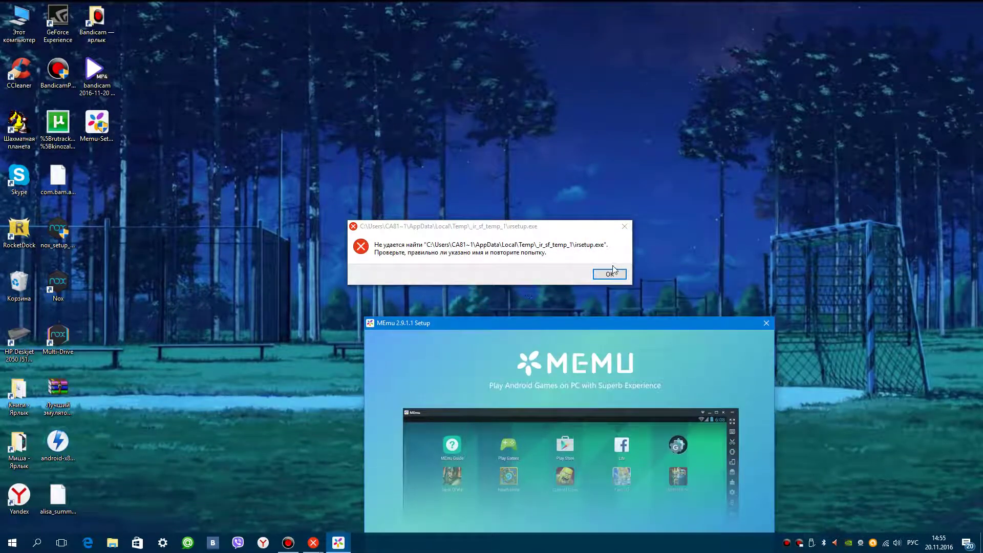
{"action": "left_click", "coordinate": [609, 275]}
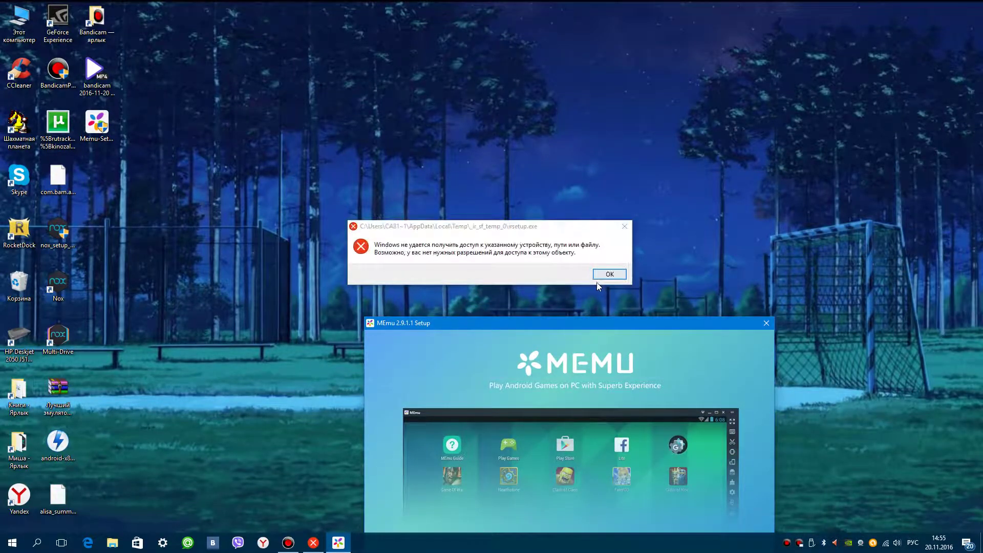
{"action": "left_click", "coordinate": [609, 275]}
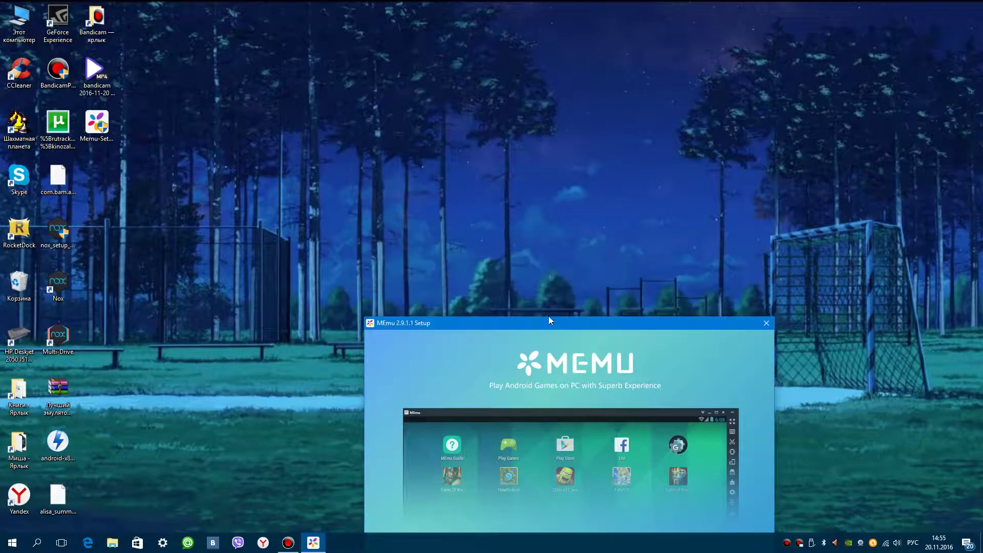
Bring the whole MEmu setup window into view and set the installation language to Russian.
{"action": "left_click_drag", "start_coordinate": [547, 317], "coordinate": [476, 223]}
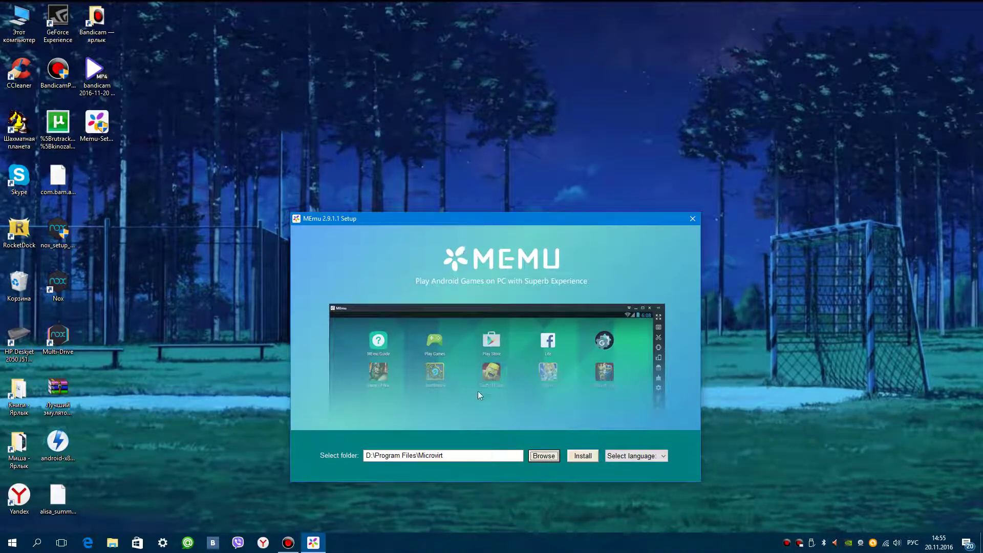
{"action": "left_click", "coordinate": [628, 455]}
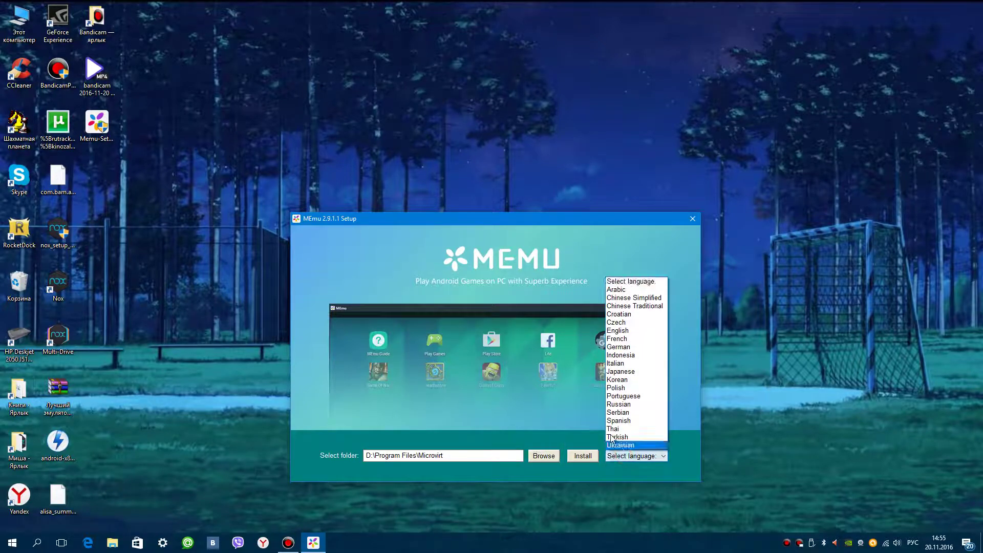
{"action": "left_click", "coordinate": [617, 404]}
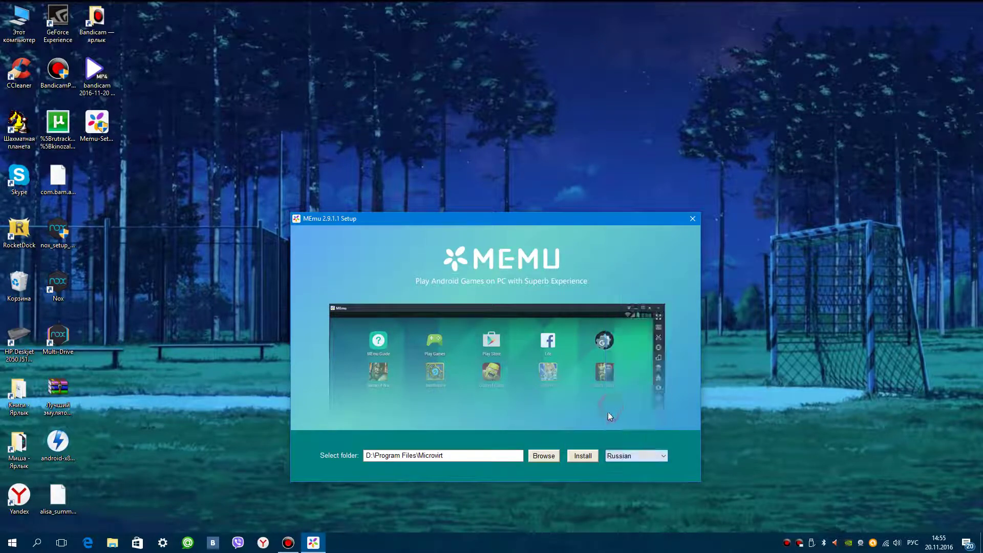
Set the MEmu installation folder to D:\Soft by browsing to the Soft folder on drive D.
{"action": "left_click", "coordinate": [548, 456]}
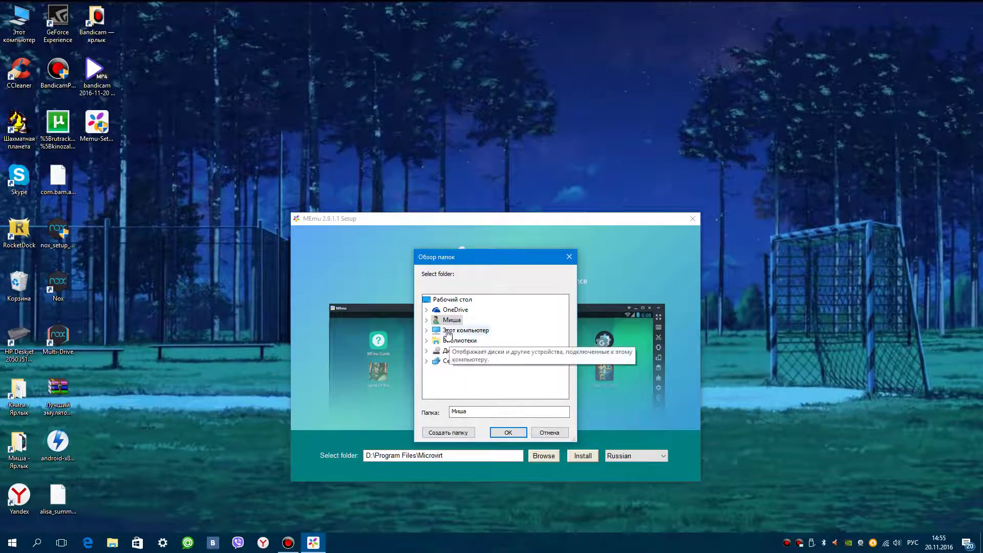
{"action": "left_click", "coordinate": [449, 331]}
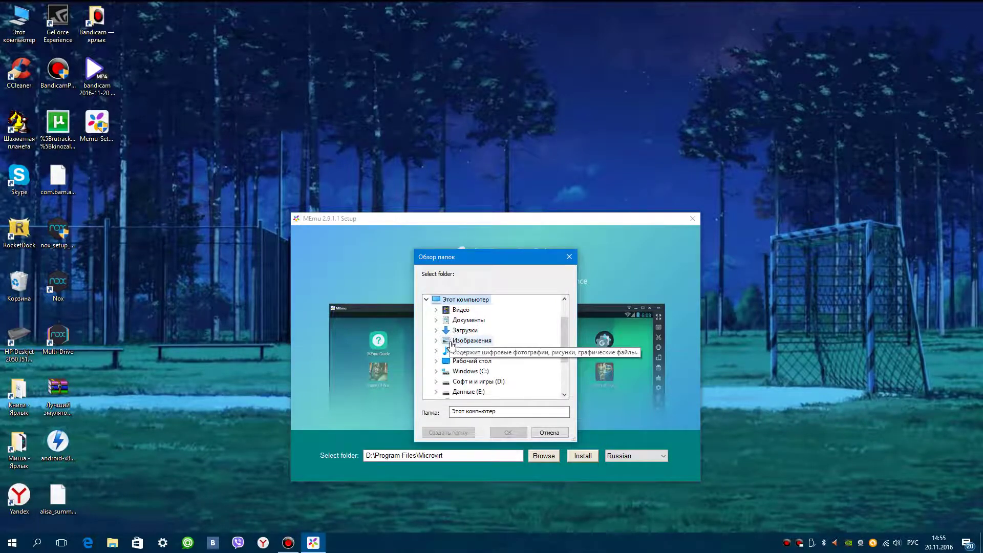
{"action": "scroll", "coordinate": [451, 359], "scroll_direction": "down", "scroll_amount": 1}
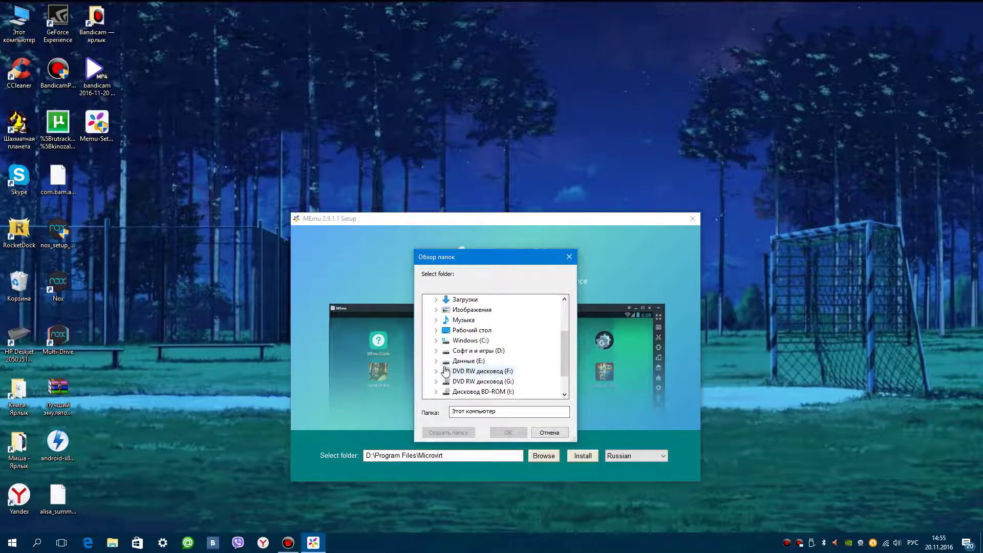
{"action": "double_click", "coordinate": [453, 352]}
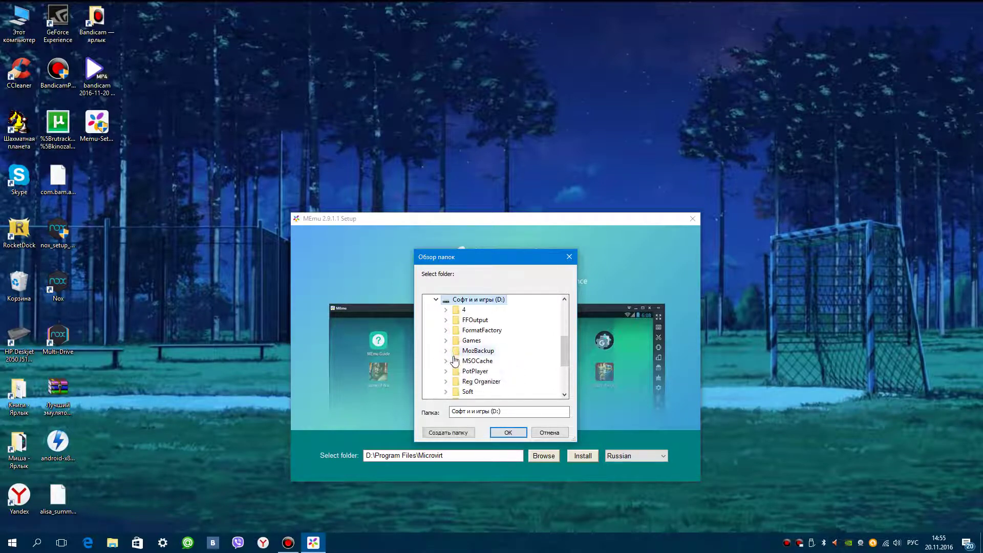
{"action": "double_click", "coordinate": [466, 392]}
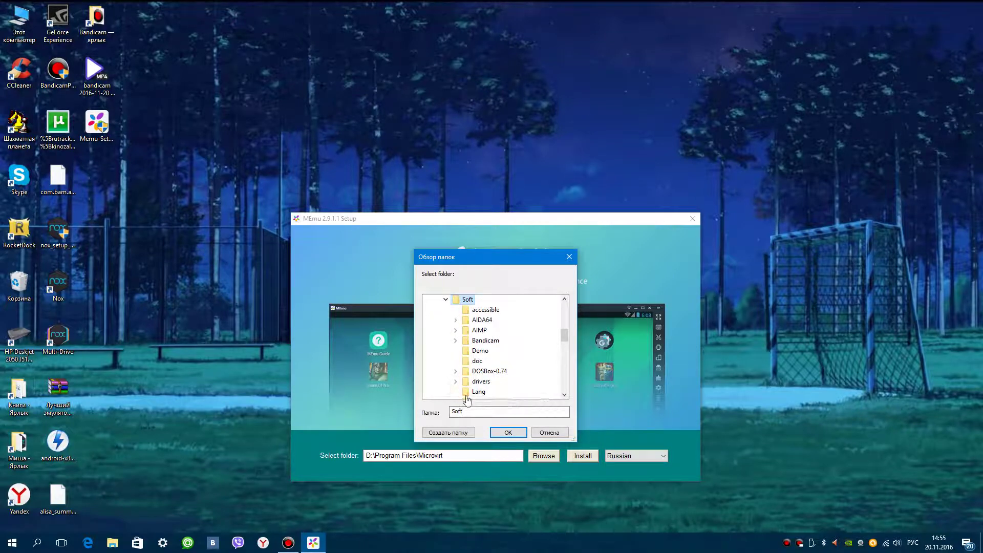
{"action": "left_click", "coordinate": [502, 433]}
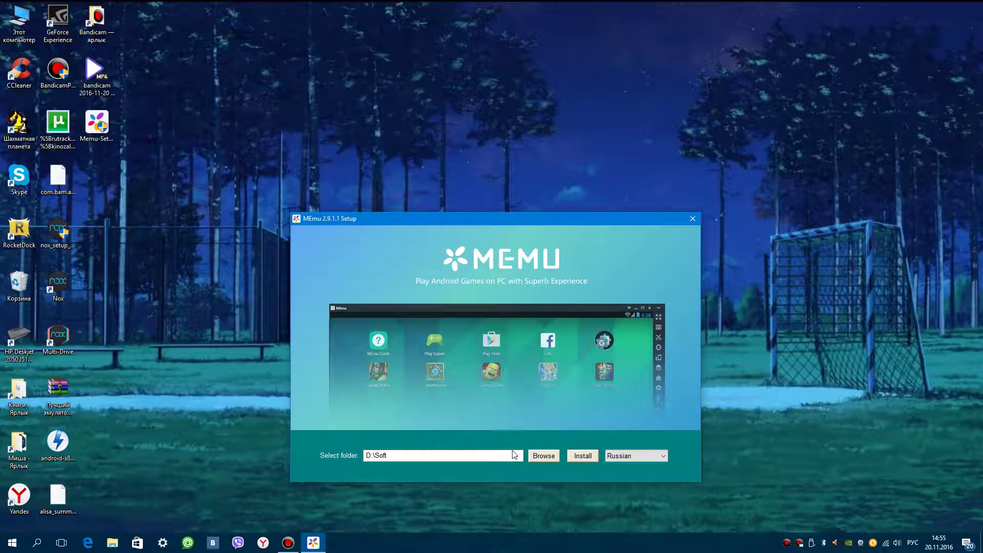
Install MEmu, finish the setup without launching from it, and start the emulator from its desktop shortcut.
{"action": "left_click", "coordinate": [578, 456]}
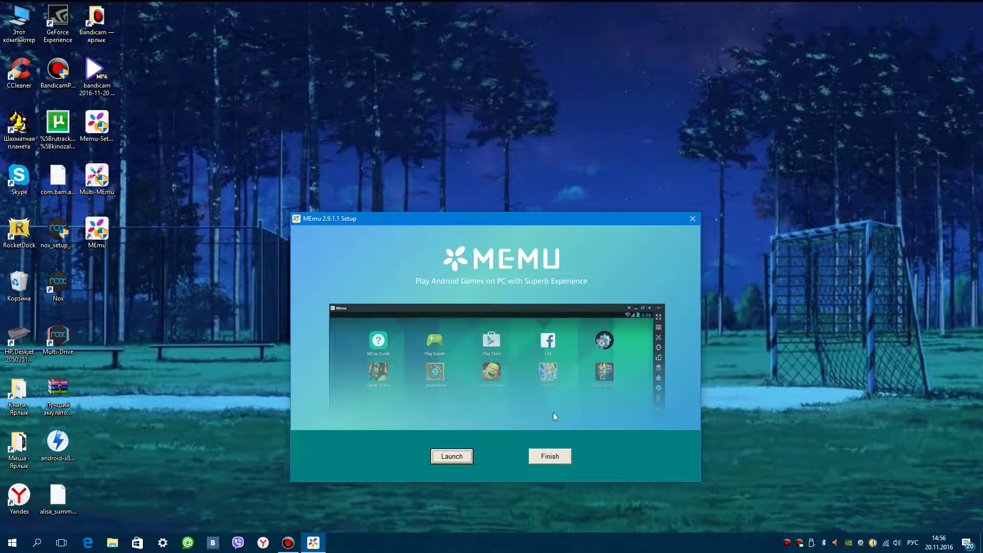
{"action": "left_click", "coordinate": [548, 458]}
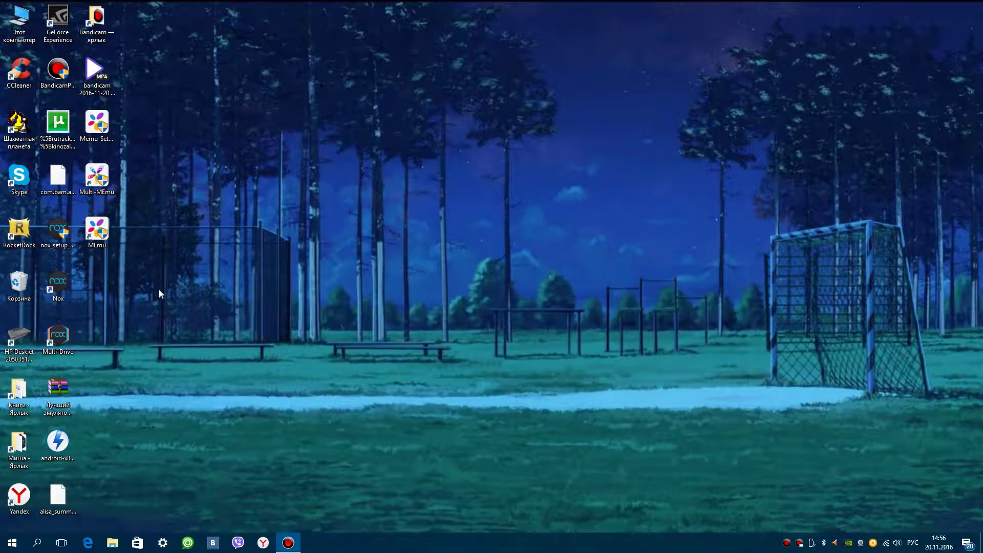
{"action": "left_click", "coordinate": [94, 231]}
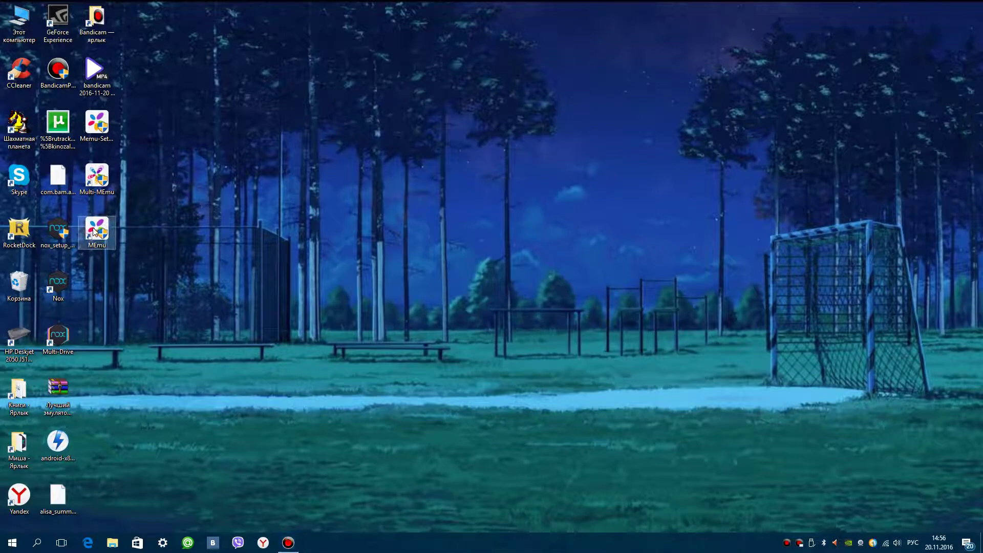
{"action": "double_click", "coordinate": [94, 231]}
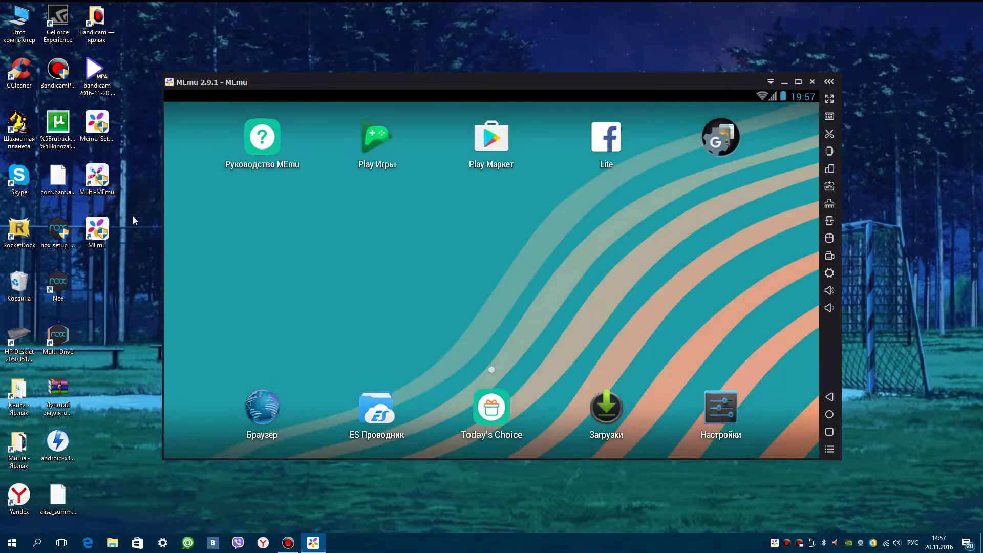
View the home screen settings of the emulator's launcher and leave them.
{"action": "left_click", "coordinate": [250, 264]}
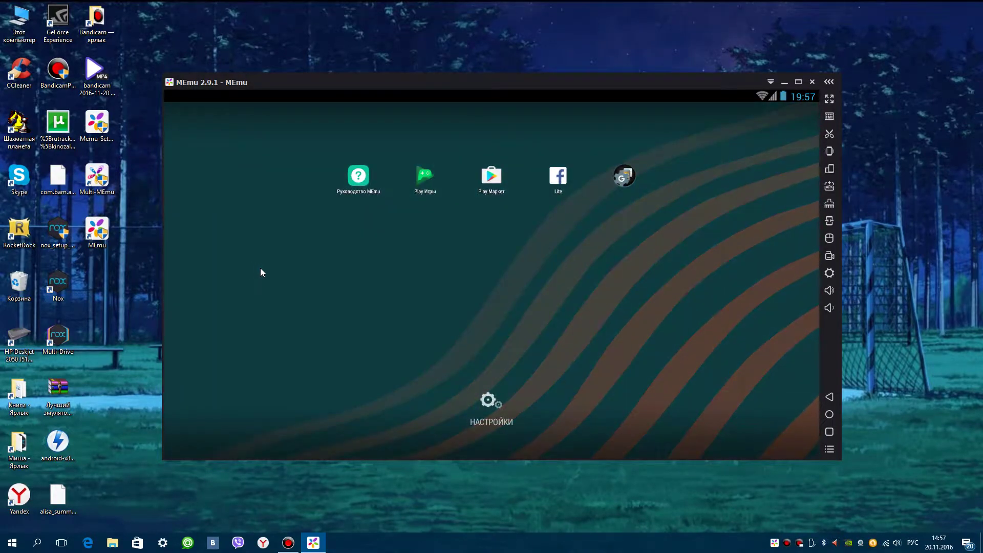
{"action": "left_click", "coordinate": [489, 411]}
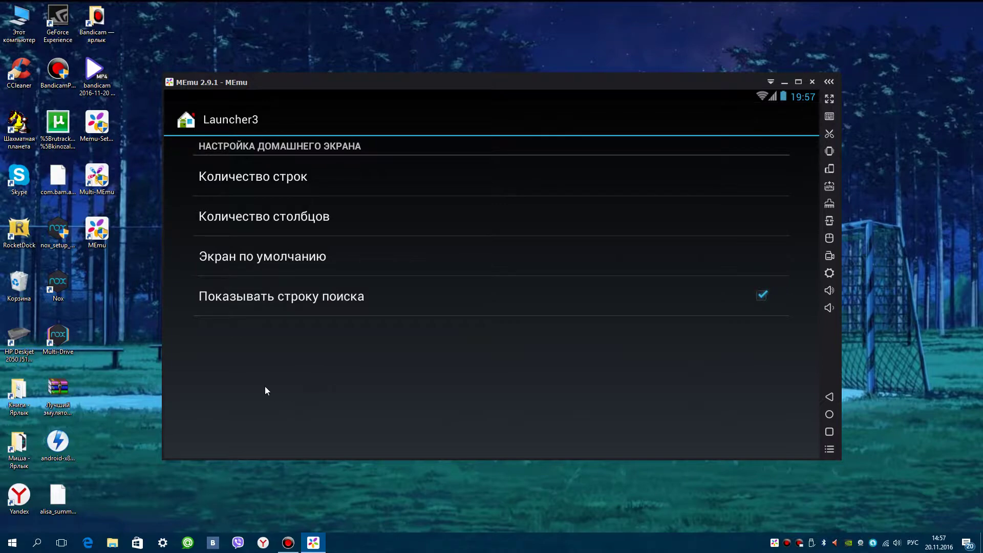
{"action": "left_click", "coordinate": [830, 397]}
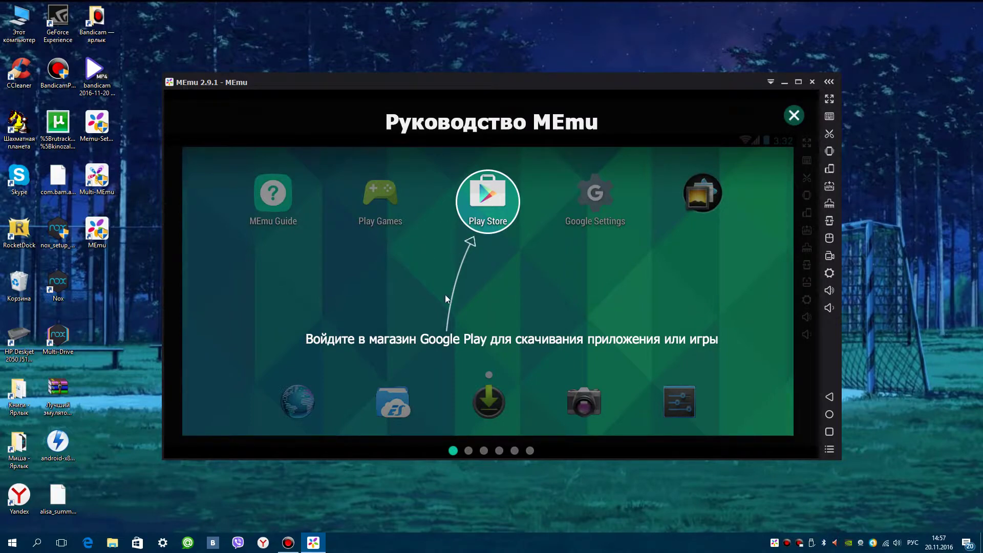
Look through the MEmu guide's pages on key mapping and the APK installer.
{"action": "left_click", "coordinate": [470, 445]}
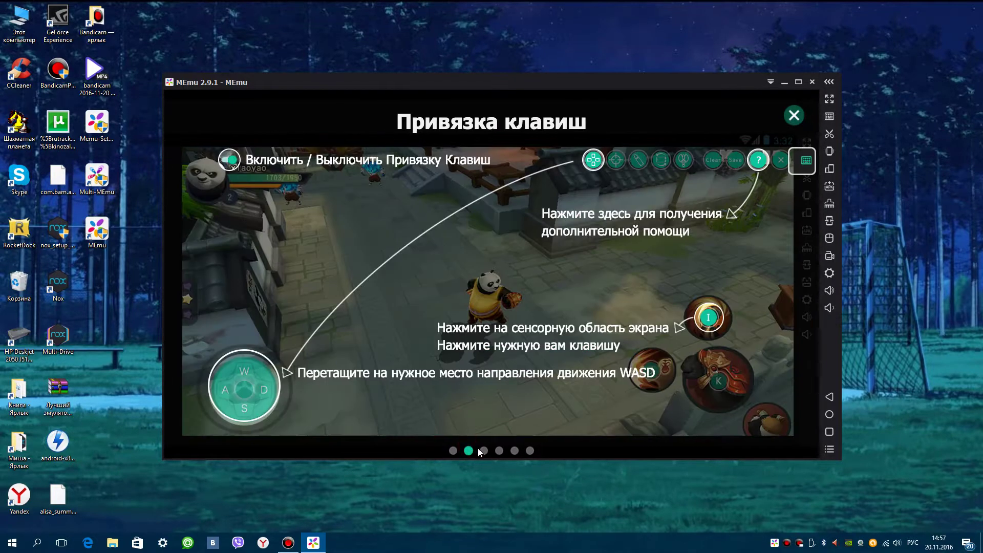
{"action": "left_click", "coordinate": [484, 449]}
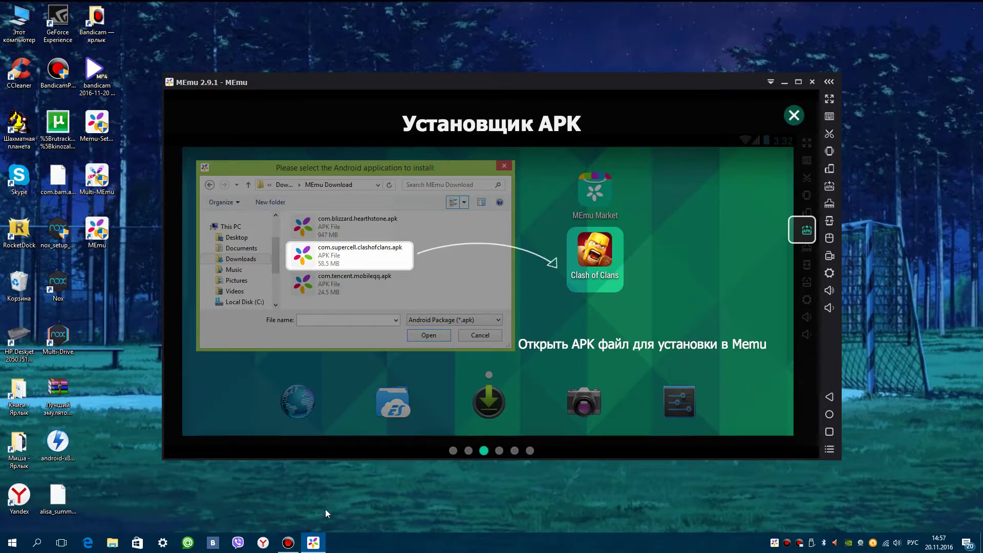
{"action": "left_click", "coordinate": [288, 541]}
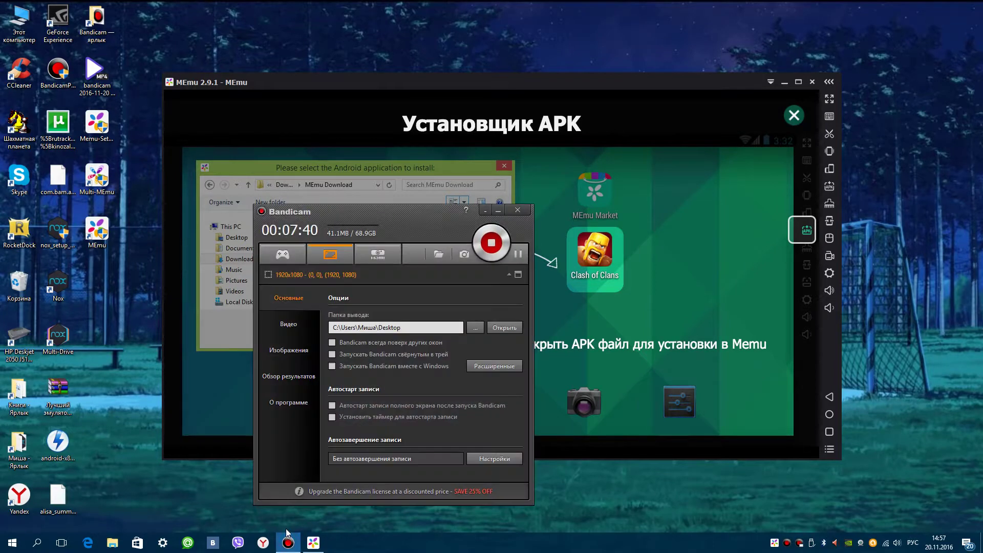